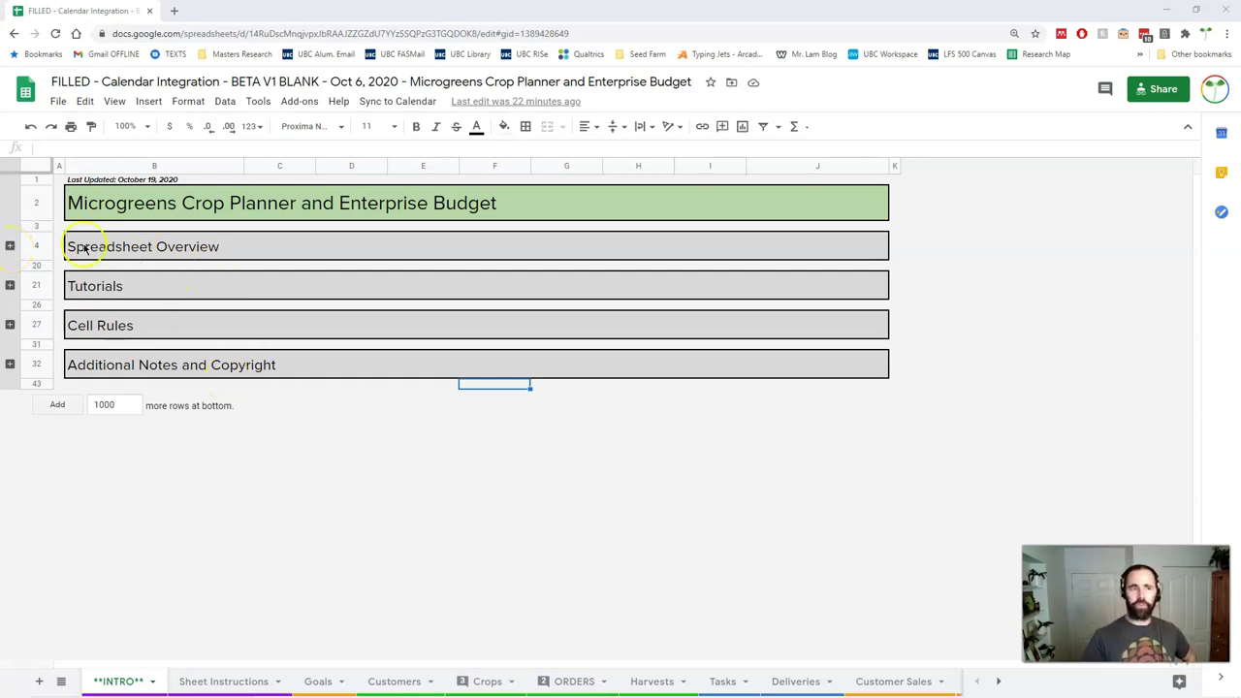
Expand the Spreadsheet Overview section and select its merged instructions block.
{"action": "left_click", "coordinate": [10, 246]}
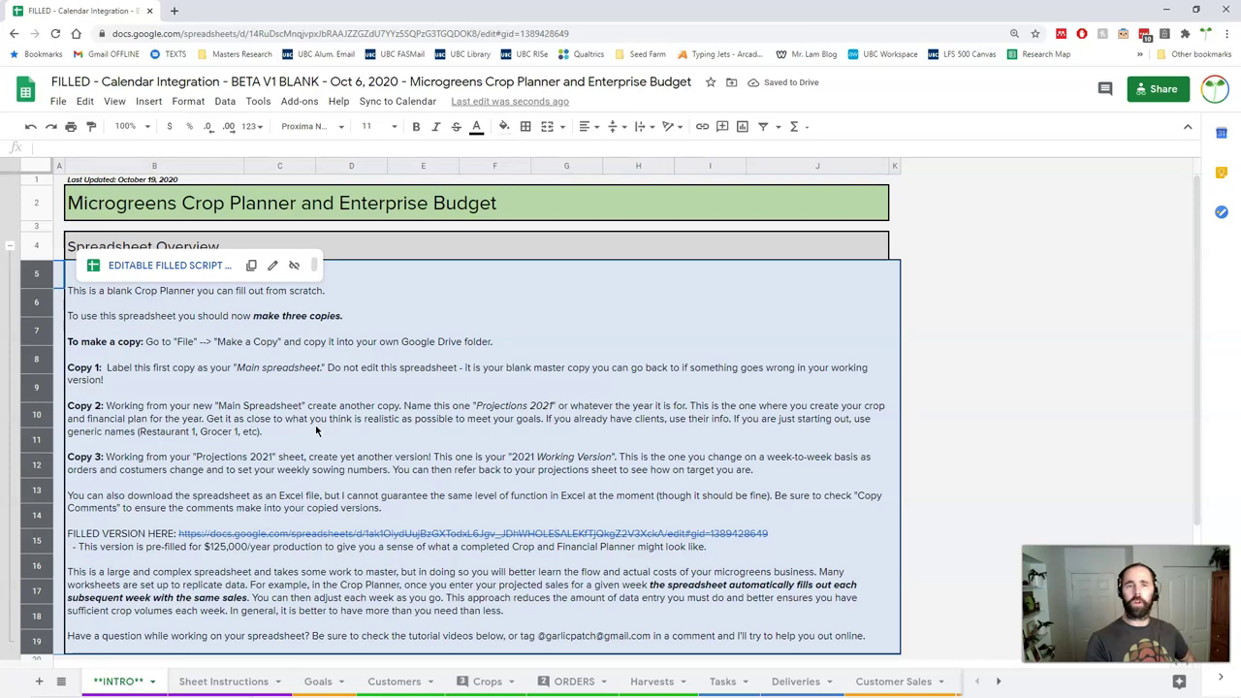
{"action": "left_click", "coordinate": [424, 397]}
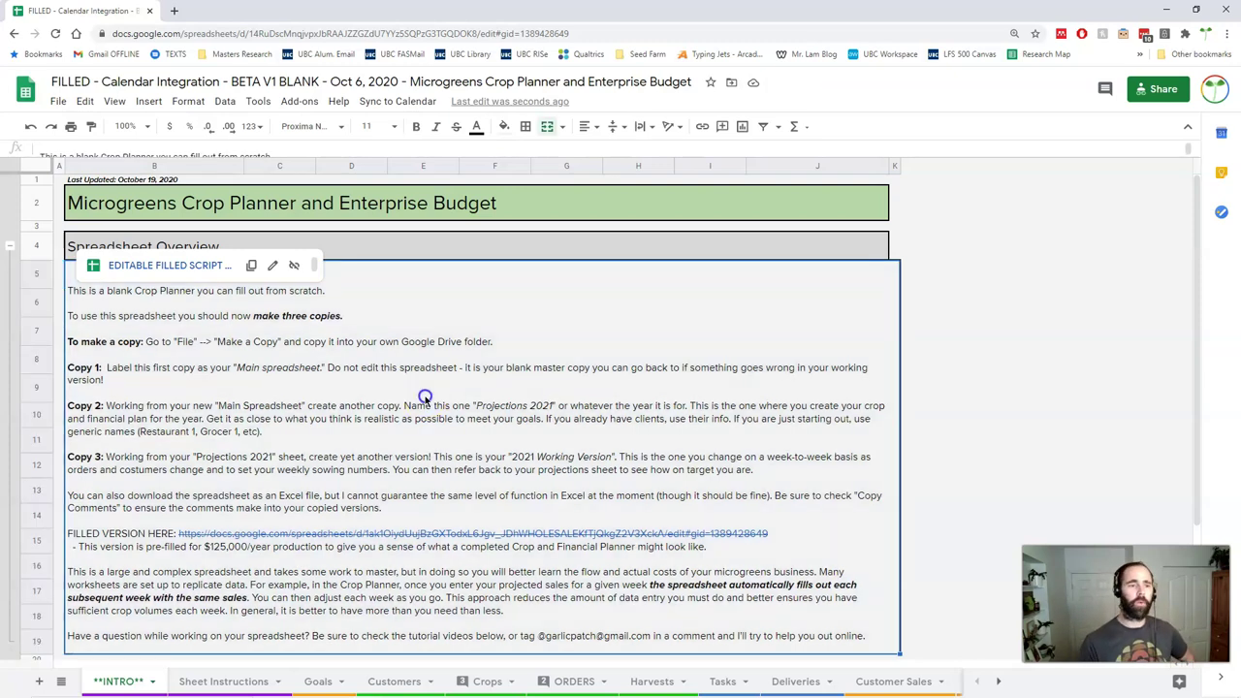
{"action": "left_click", "coordinate": [59, 101]}
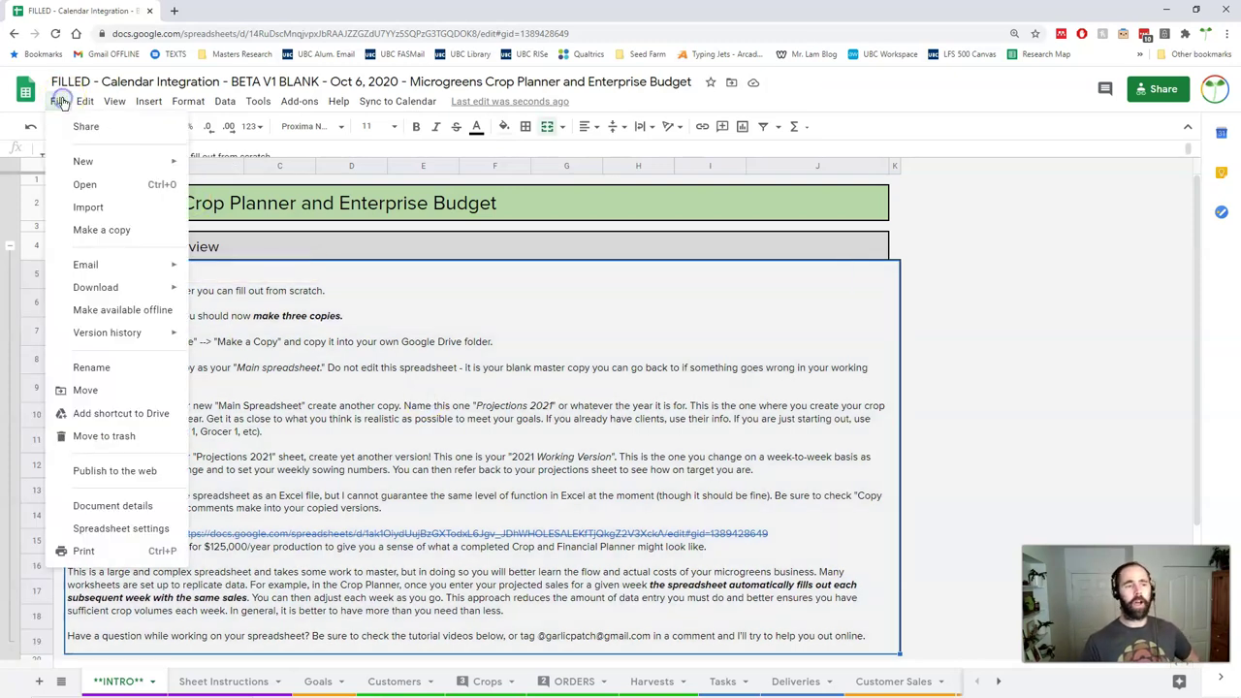
{"action": "left_click", "coordinate": [102, 230]}
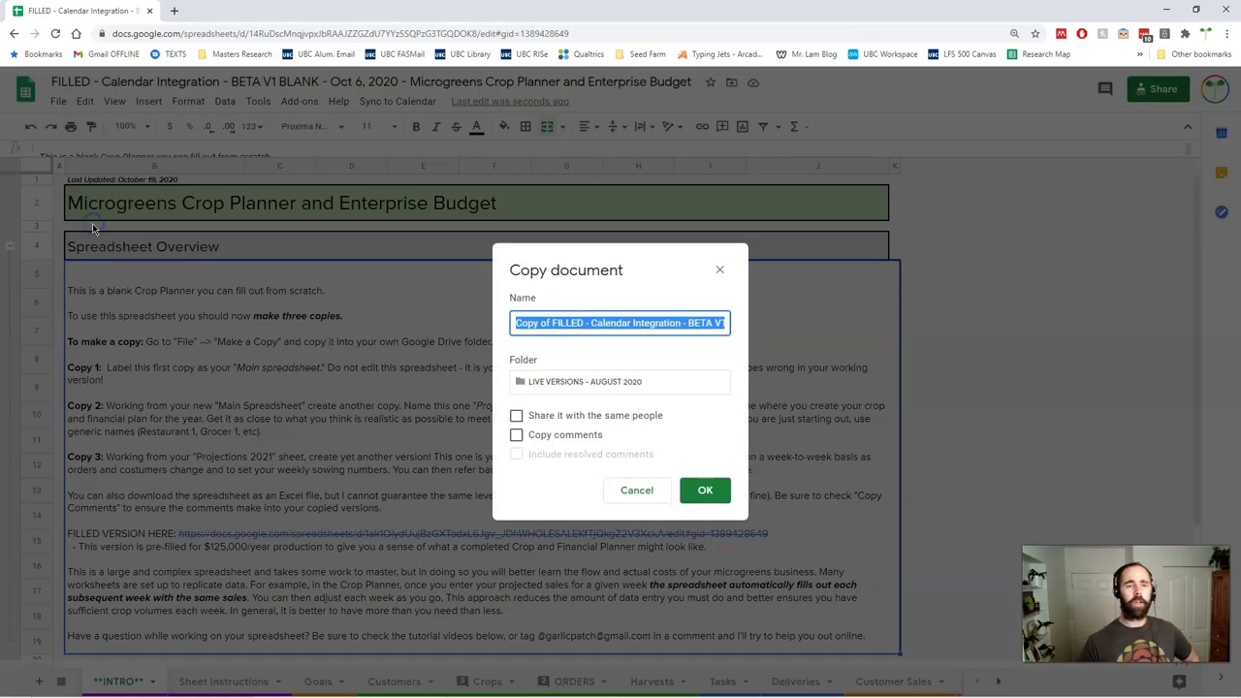
Replace the 'Copy of' prefix with the owner's name and 2021, fixing typos.
{"action": "left_click", "coordinate": [539, 322]}
{"action": "left_click_drag", "start_coordinate": [551, 323], "coordinate": [516, 323]}
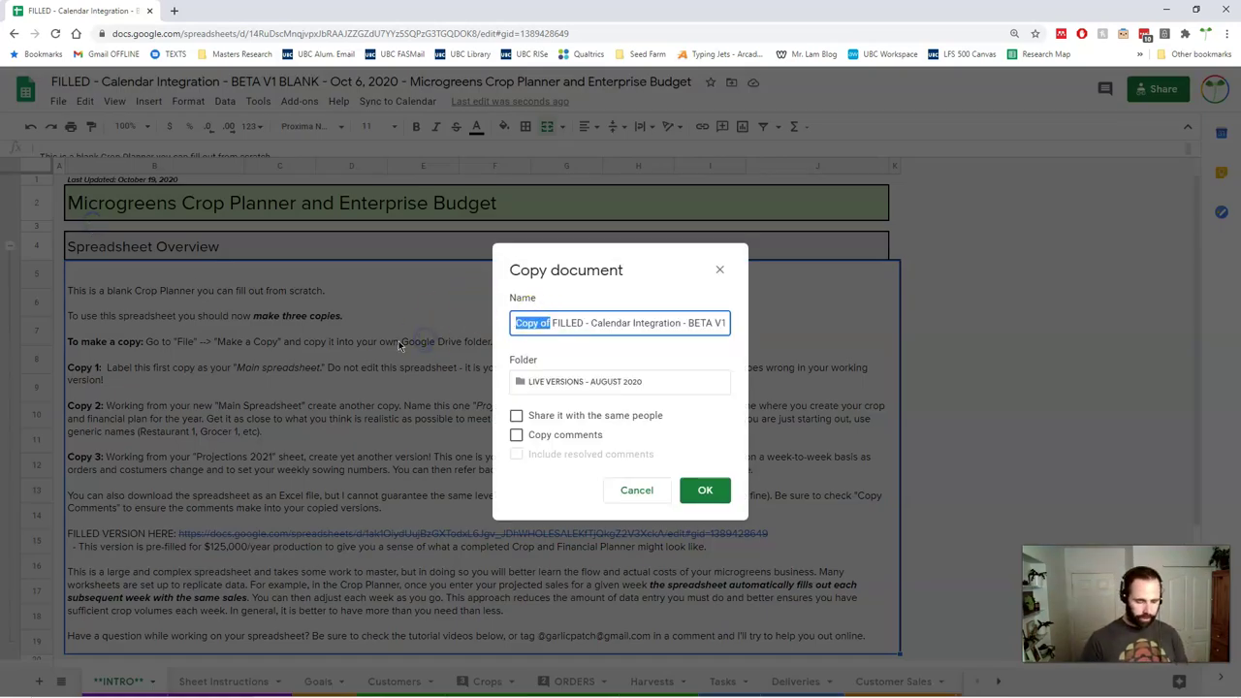
{"action": "type", "text": "CHris 201"}
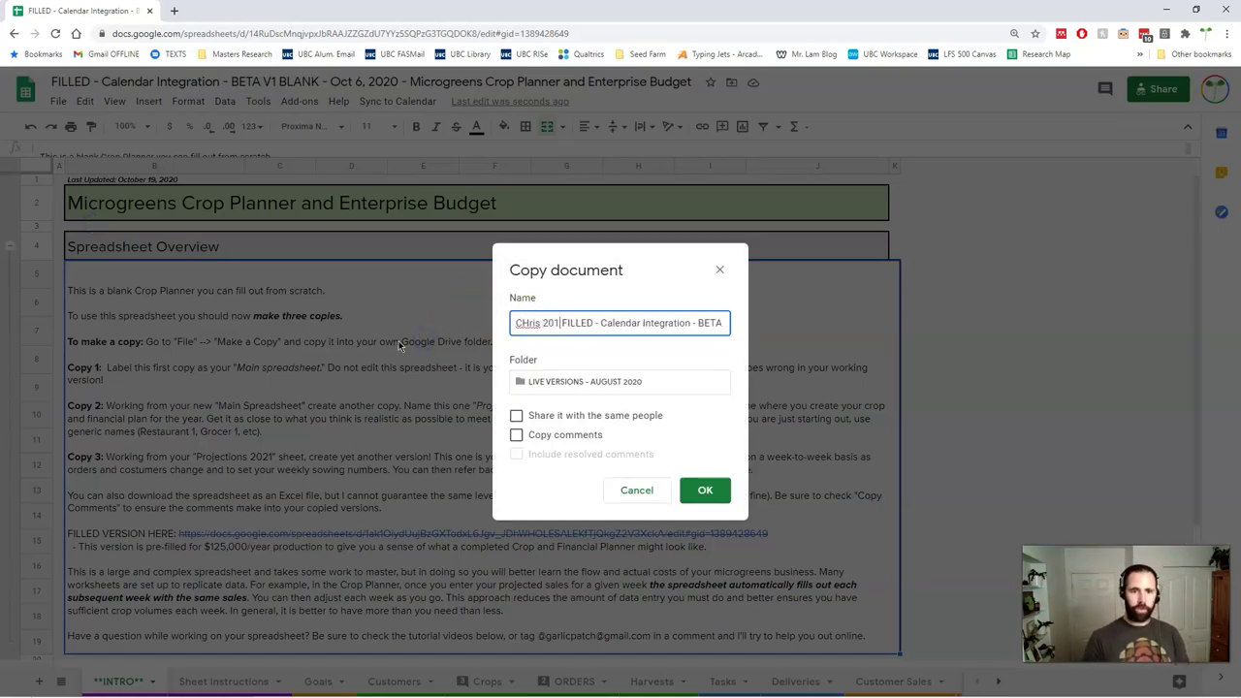
{"action": "key", "text": "BackSpace"}
{"action": "type", "text": "21"}
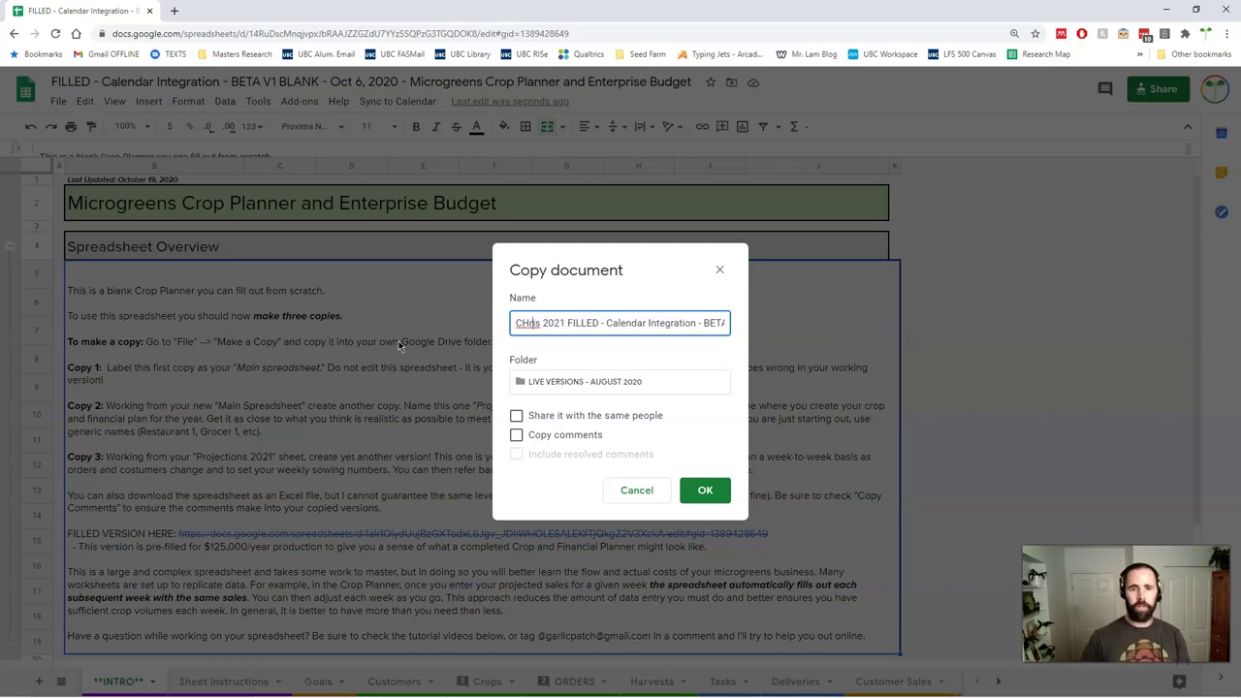
{"action": "key", "text": "Left"}
{"action": "key", "text": "Left"}
{"action": "key", "text": "Left"}
{"action": "key", "text": "Left"}
{"action": "key", "text": "BackSpace"}
{"action": "type", "text": "h"}
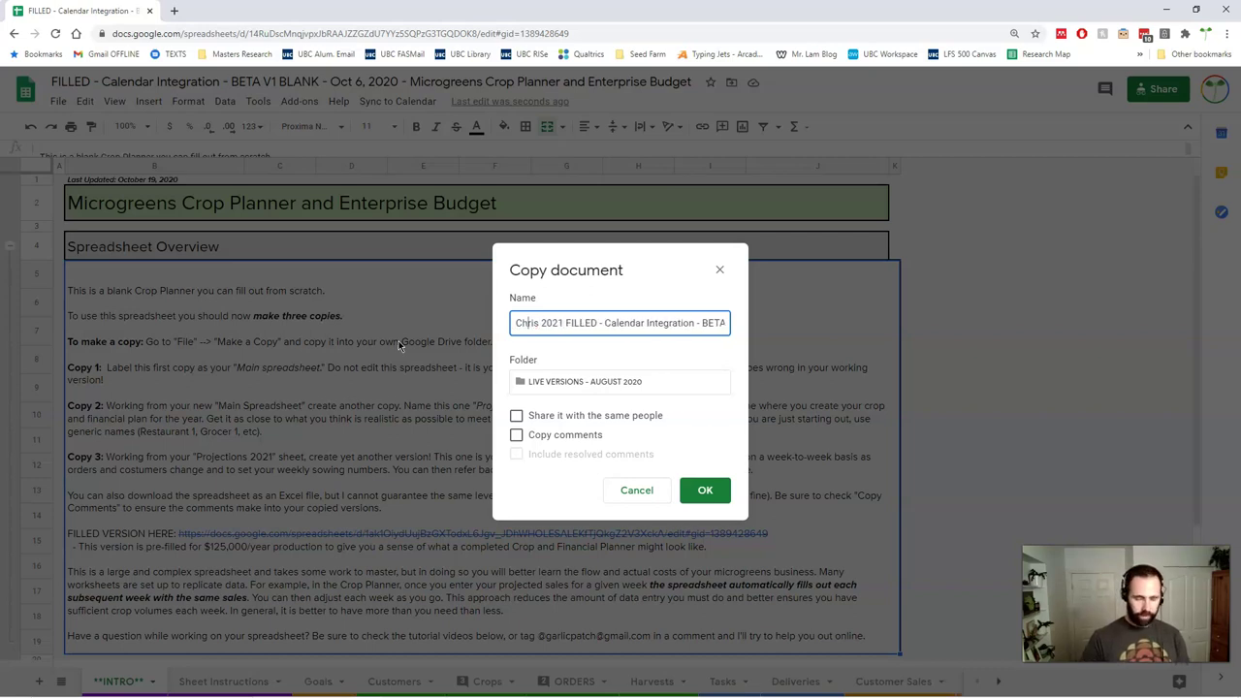
Include comments but not sharing, create the copy, and return to the original planner tab.
{"action": "left_click", "coordinate": [516, 415]}
{"action": "left_click", "coordinate": [515, 434]}
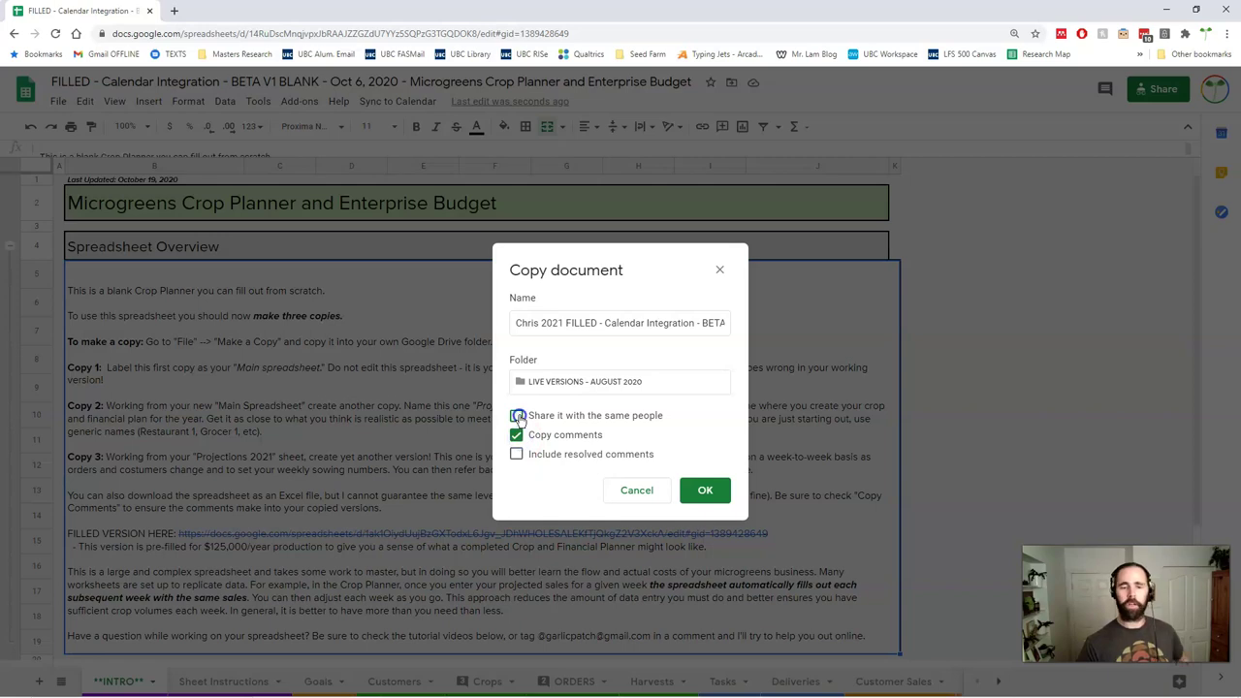
{"action": "left_click", "coordinate": [517, 416]}
{"action": "left_click", "coordinate": [705, 491]}
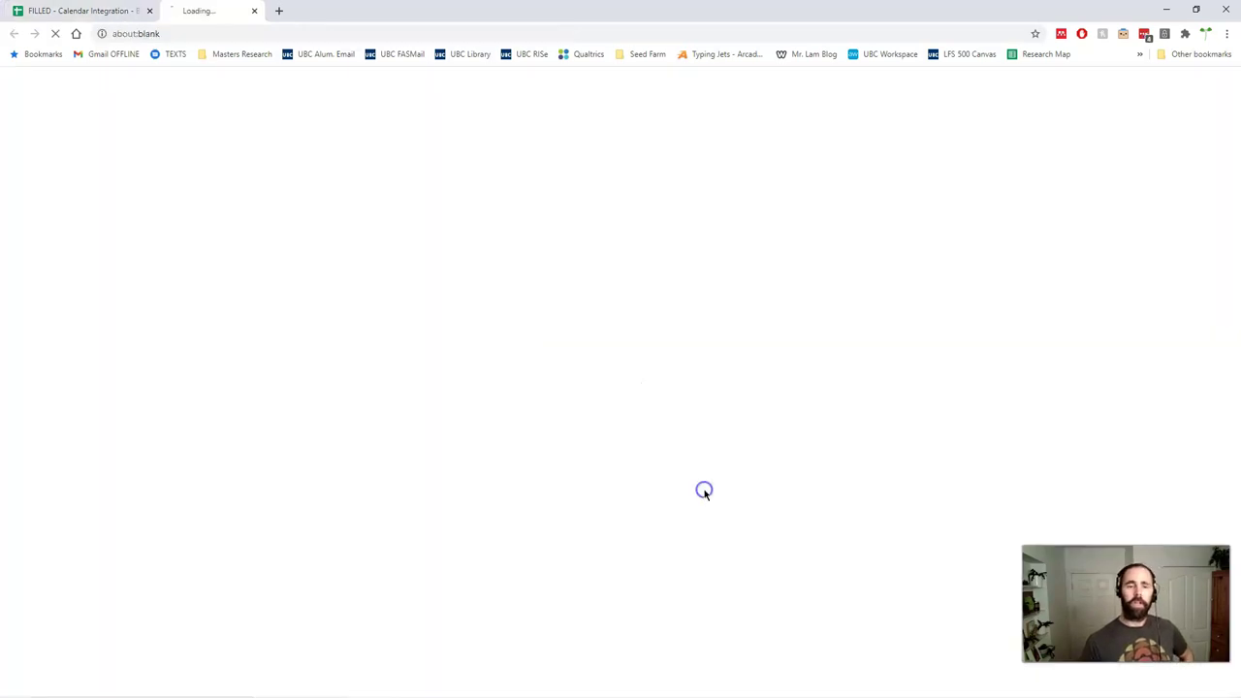
{"action": "left_click", "coordinate": [83, 11]}
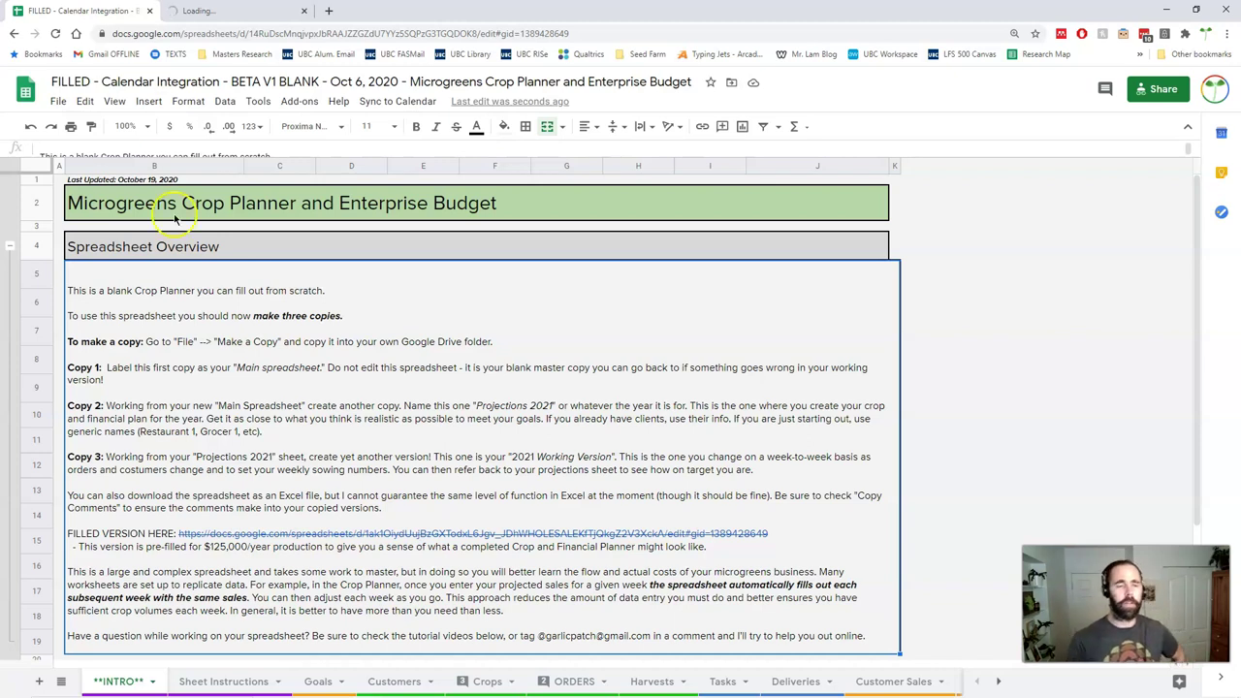
{"action": "mouse_move", "coordinate": [265, 306]}
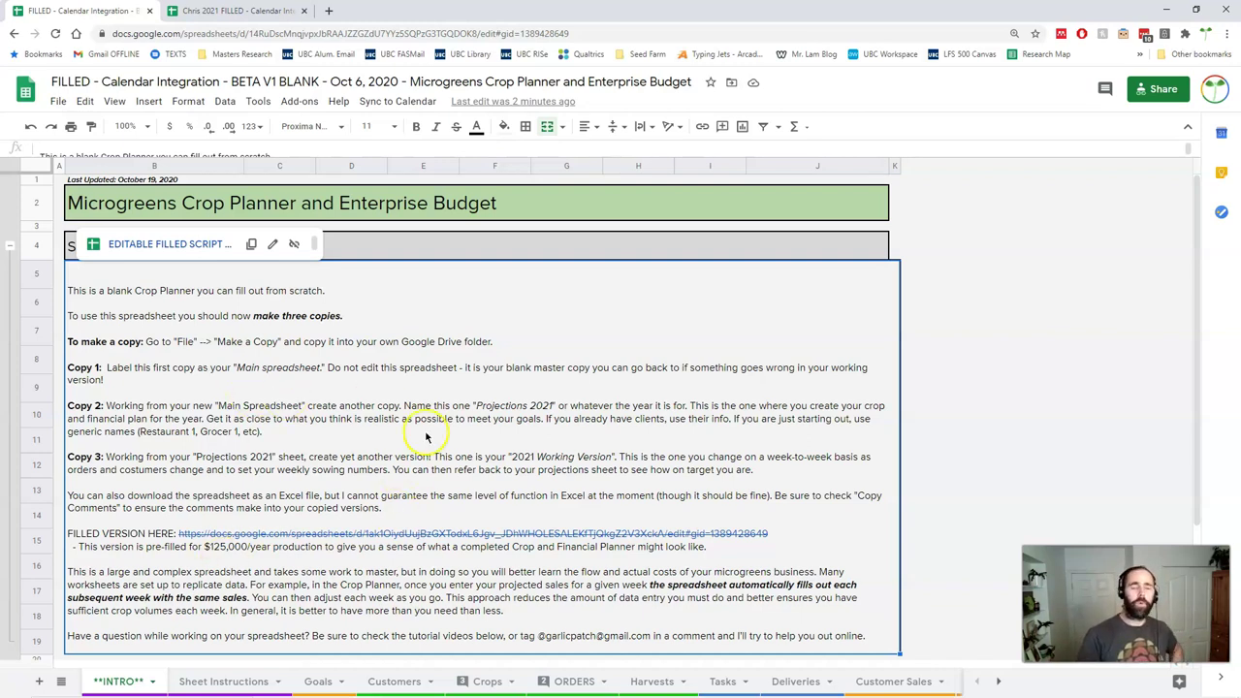
Collapse Spreadsheet Overview, briefly expand and collapse Tutorials, then expand Cell Rules.
{"action": "scroll", "coordinate": [351, 398], "scroll_direction": "down", "scroll_amount": 1}
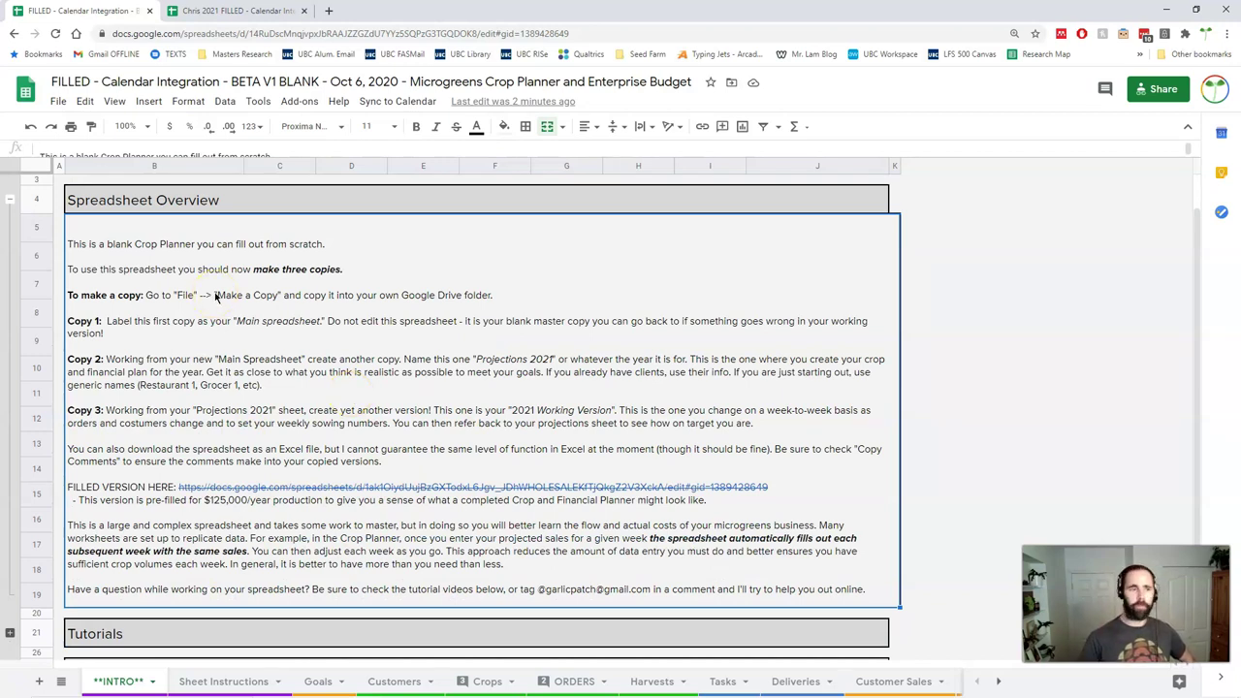
{"action": "left_click", "coordinate": [9, 411]}
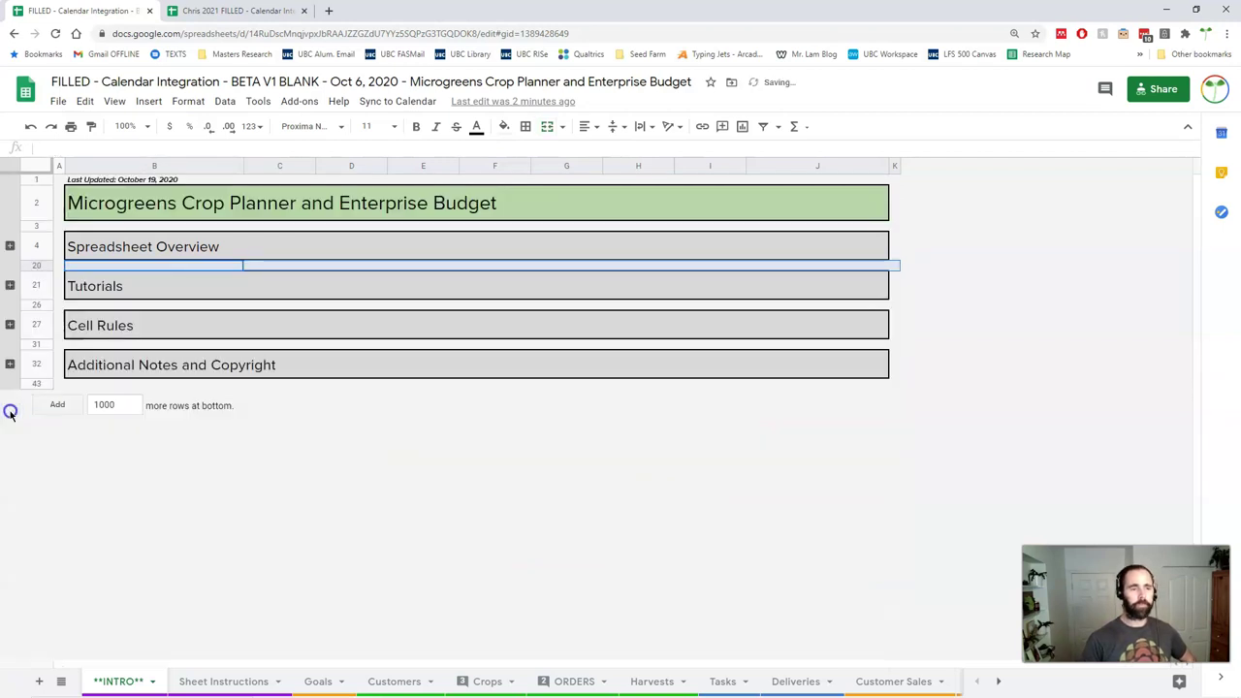
{"action": "left_click", "coordinate": [10, 285]}
{"action": "left_click", "coordinate": [10, 289]}
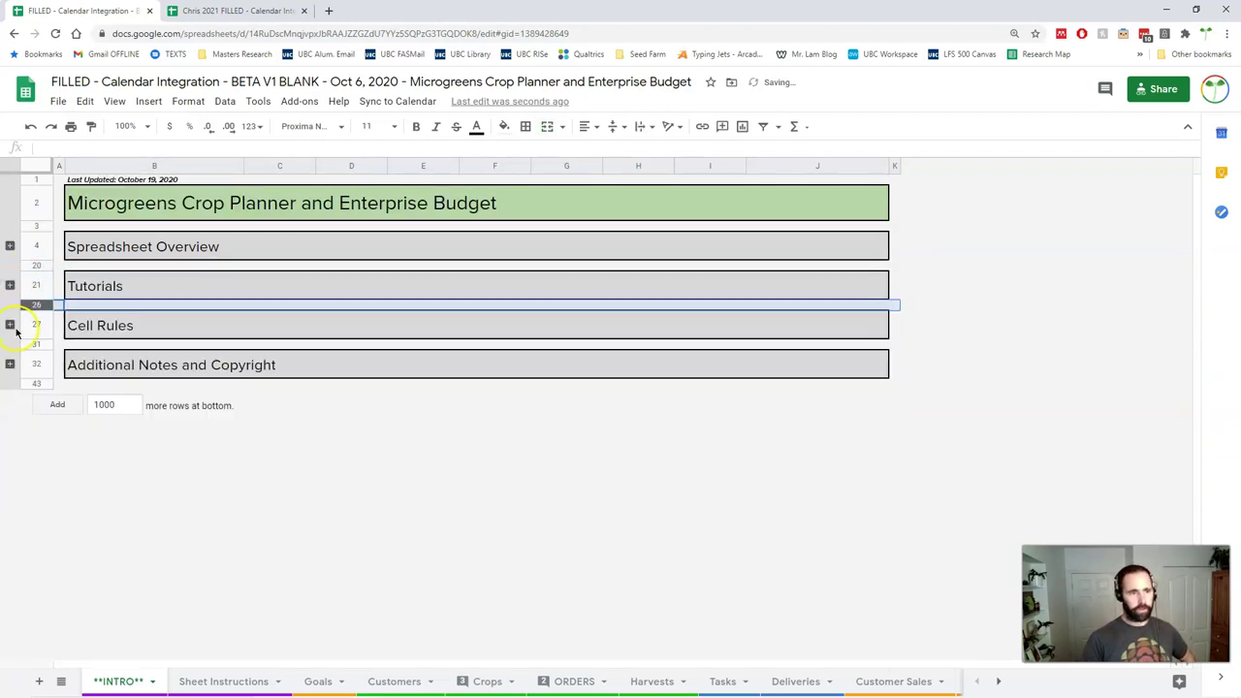
{"action": "left_click", "coordinate": [10, 325]}
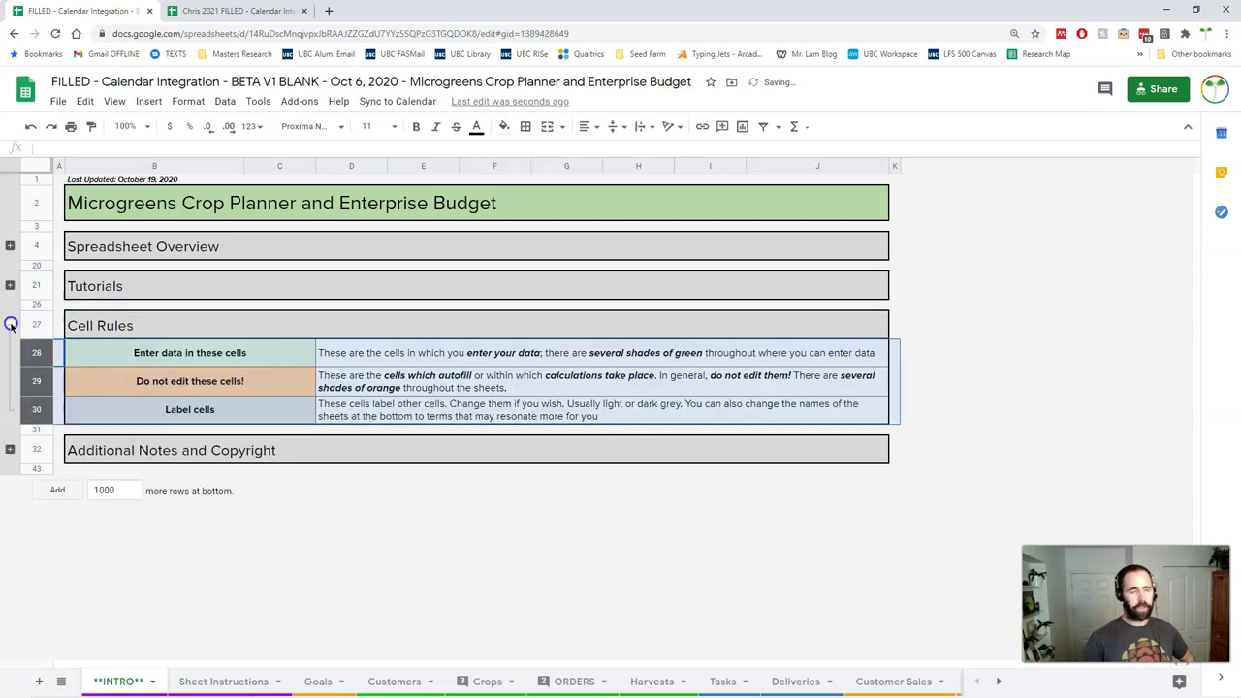
Read the three Cell Rules: enter data, do not edit, and label cells.
{"action": "left_click", "coordinate": [226, 411]}
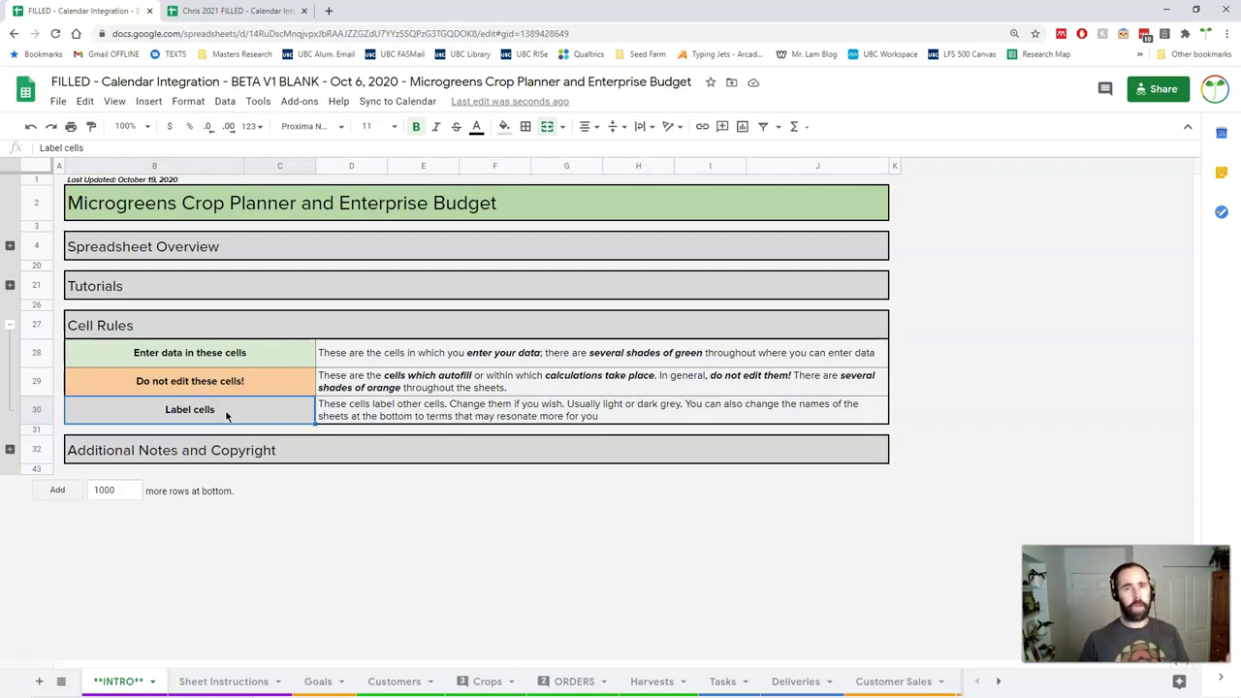
{"action": "left_click", "coordinate": [233, 355]}
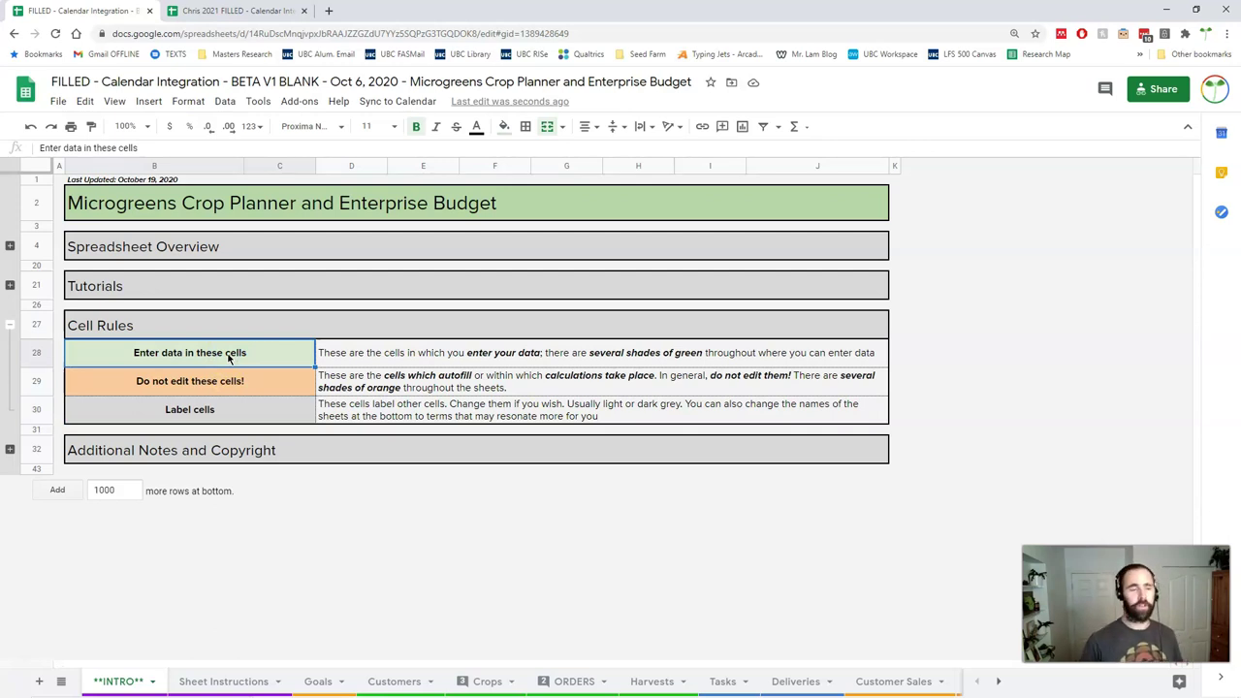
{"action": "left_click", "coordinate": [226, 383]}
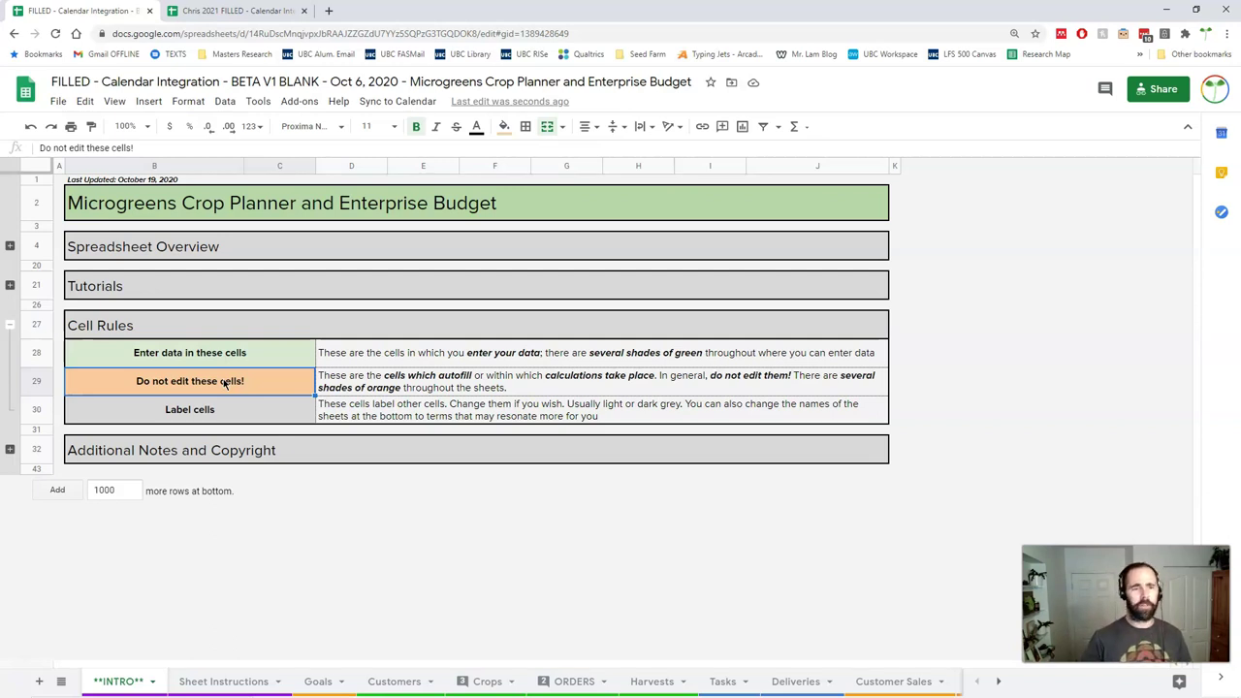
{"action": "left_click", "coordinate": [222, 410]}
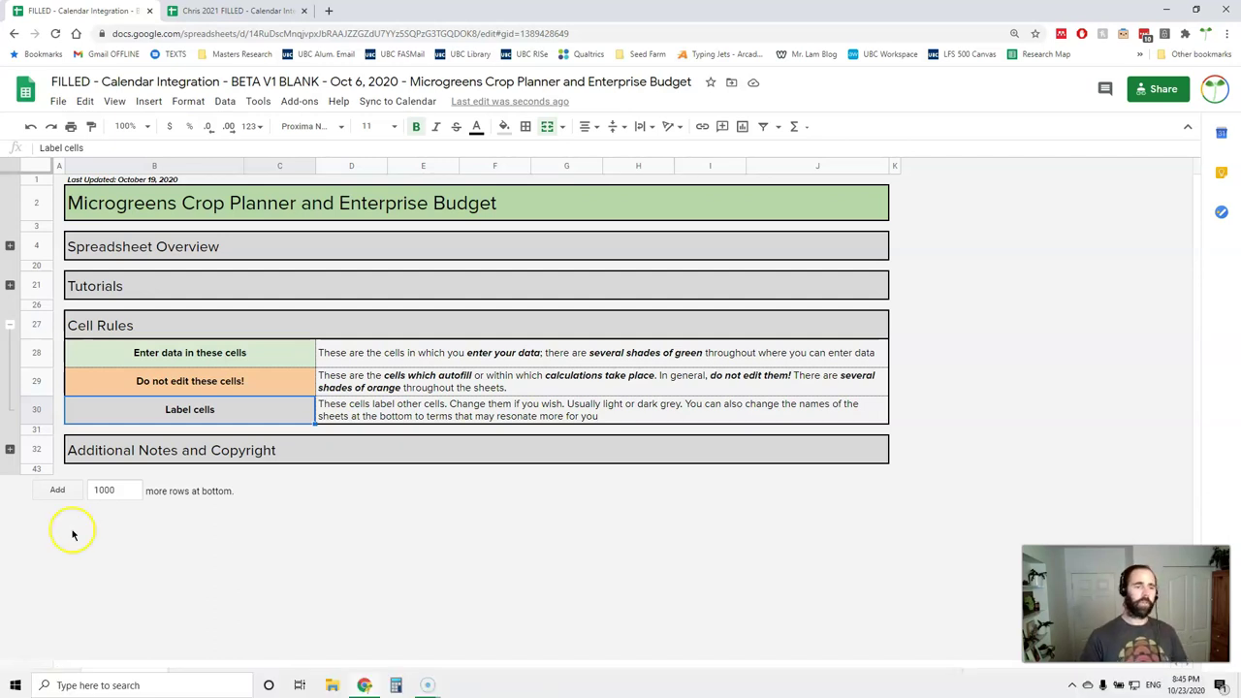
Read the Additional Notes and Copyright text, then collapse that section and Cell Rules.
{"action": "left_click", "coordinate": [10, 451]}
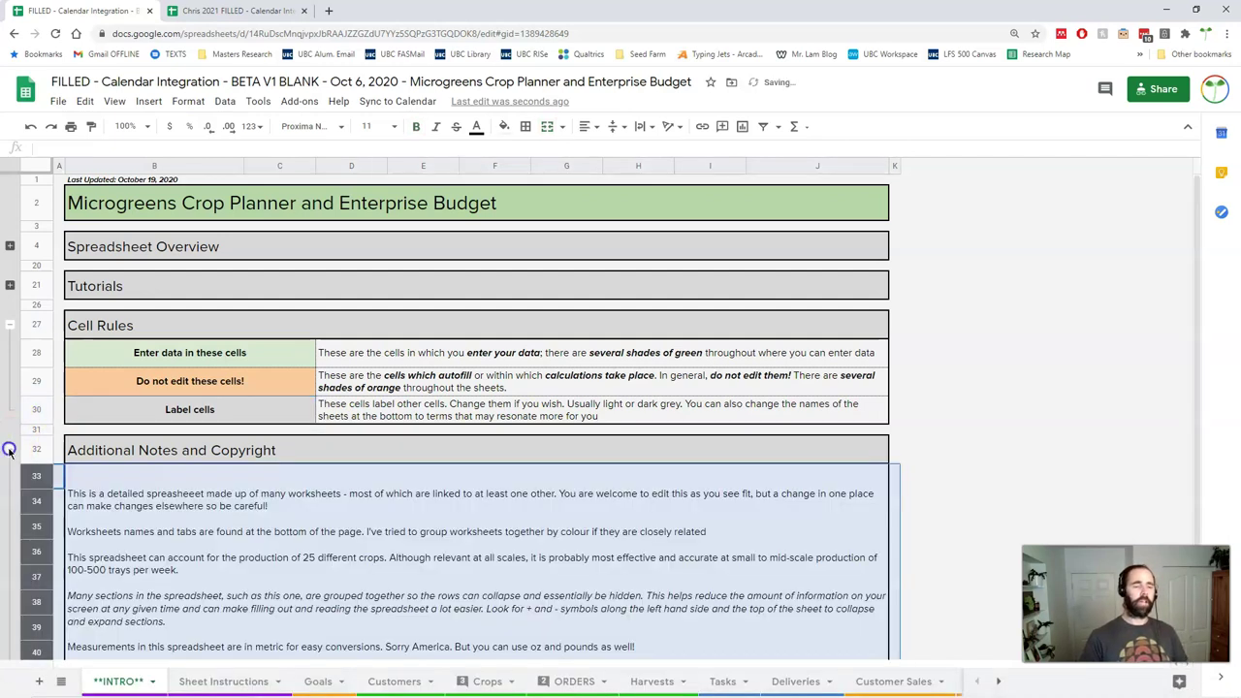
{"action": "left_click", "coordinate": [316, 562]}
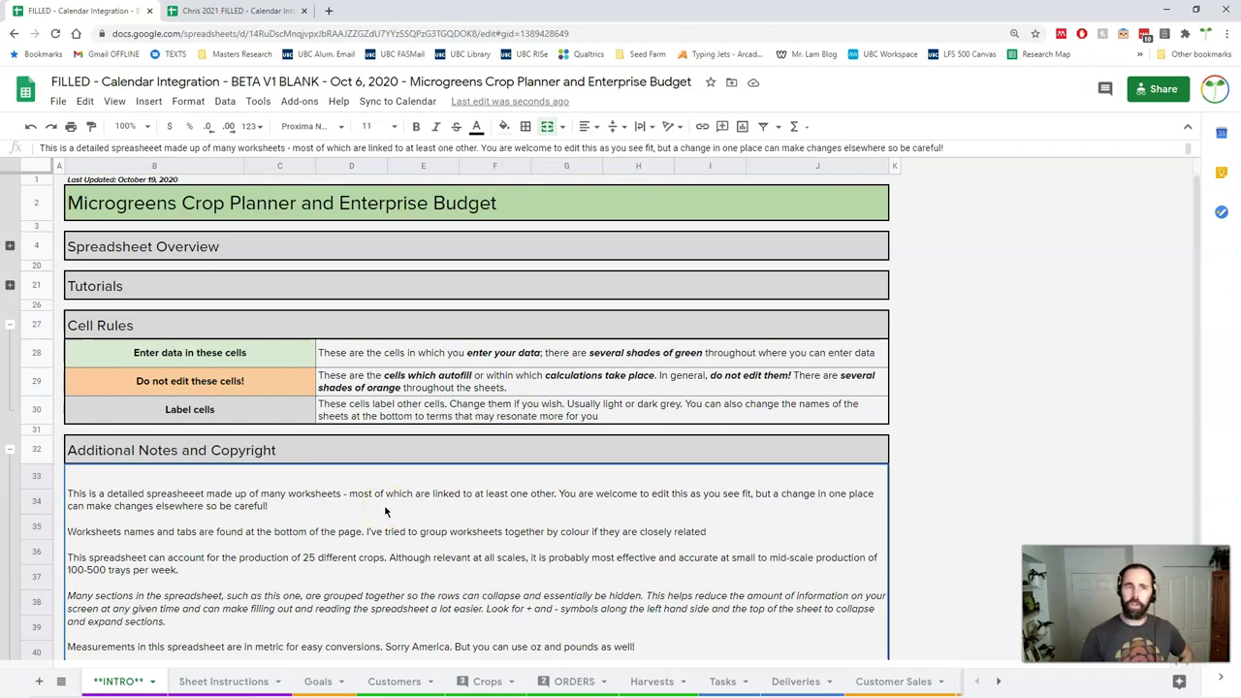
{"action": "left_click", "coordinate": [11, 359]}
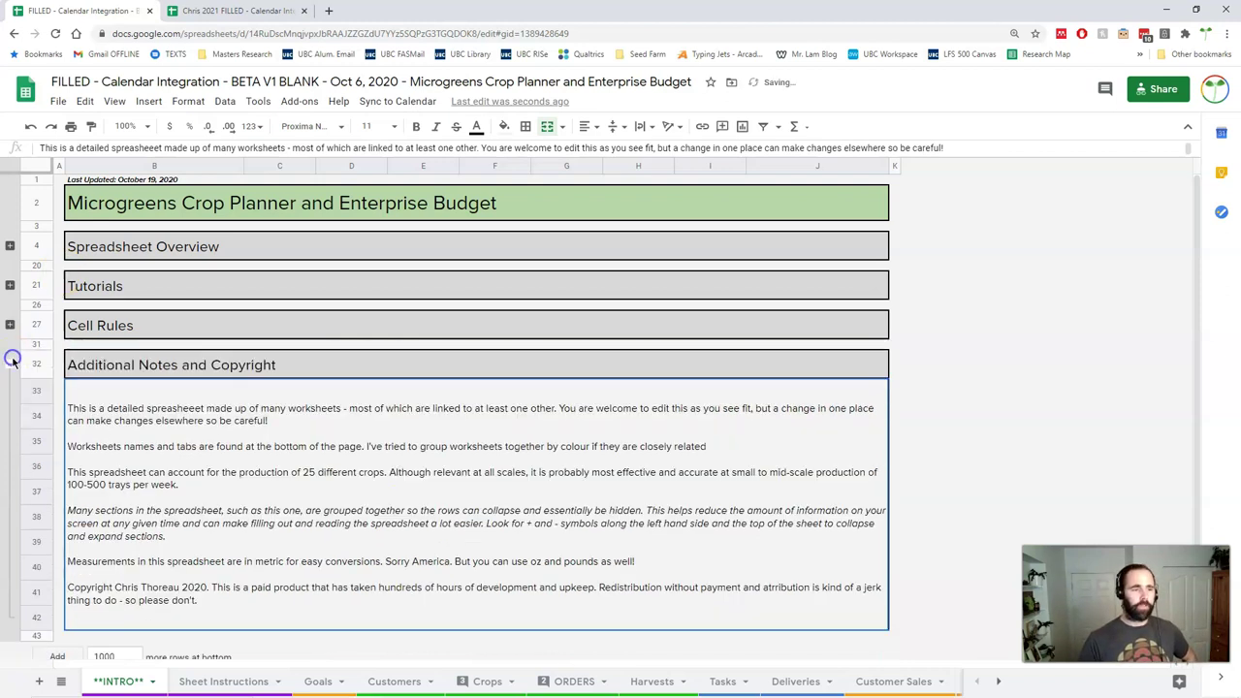
{"action": "left_click", "coordinate": [11, 358]}
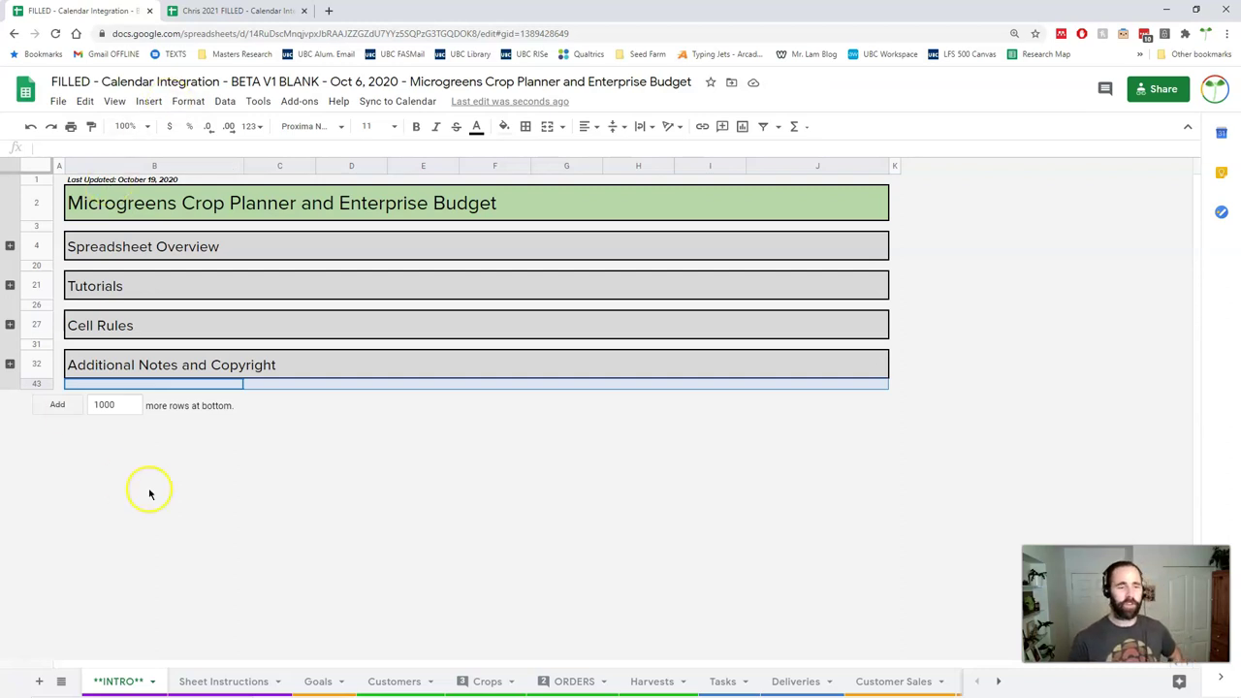
On the Sheet Instructions sheet, expand the Goals and Crops instructions.
{"action": "left_click", "coordinate": [212, 683]}
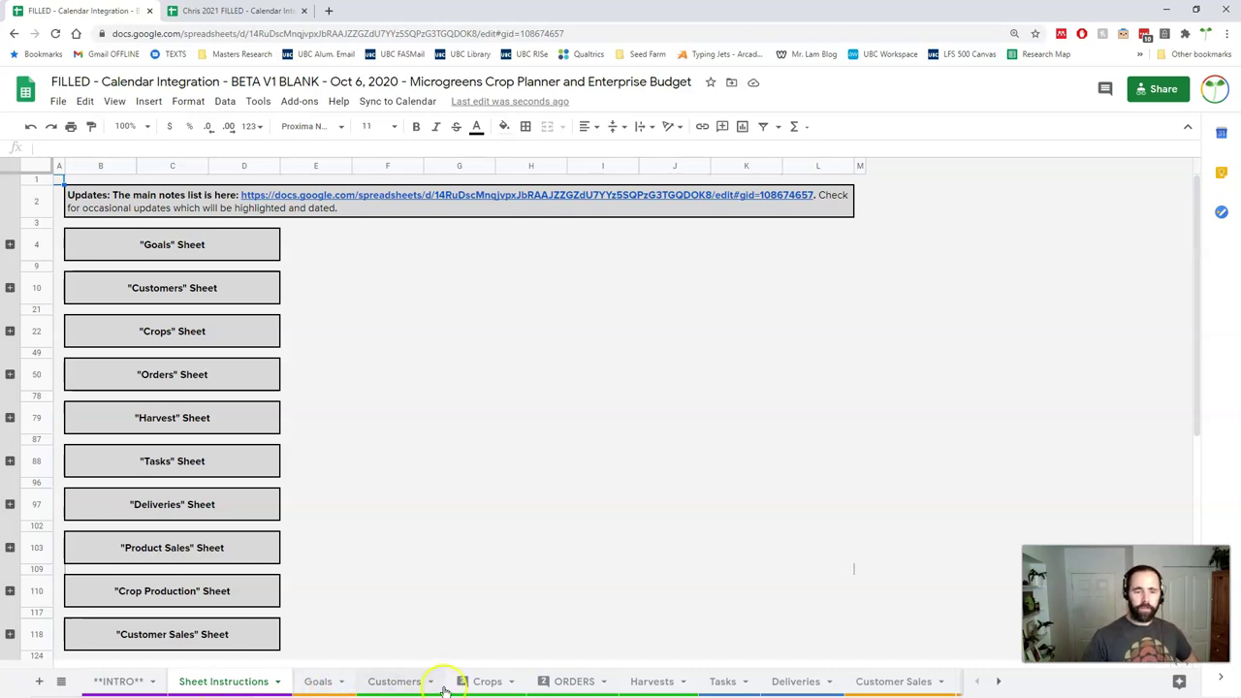
{"action": "left_click", "coordinate": [833, 686]}
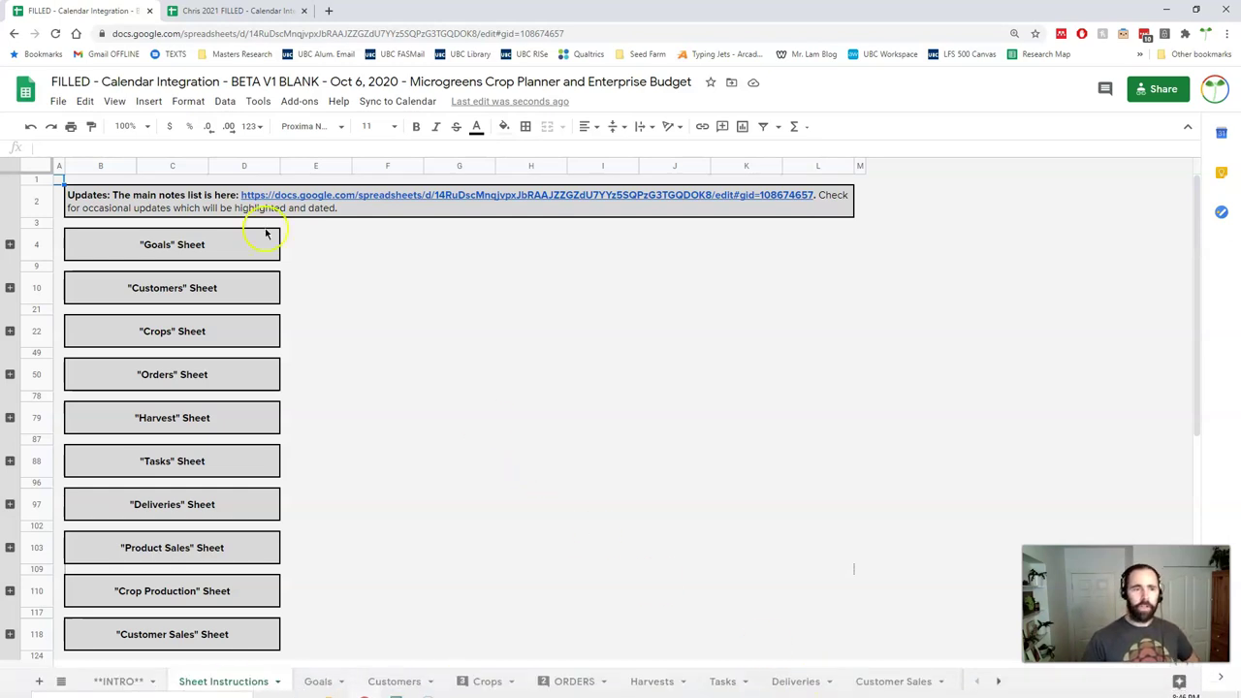
{"action": "left_click", "coordinate": [10, 244]}
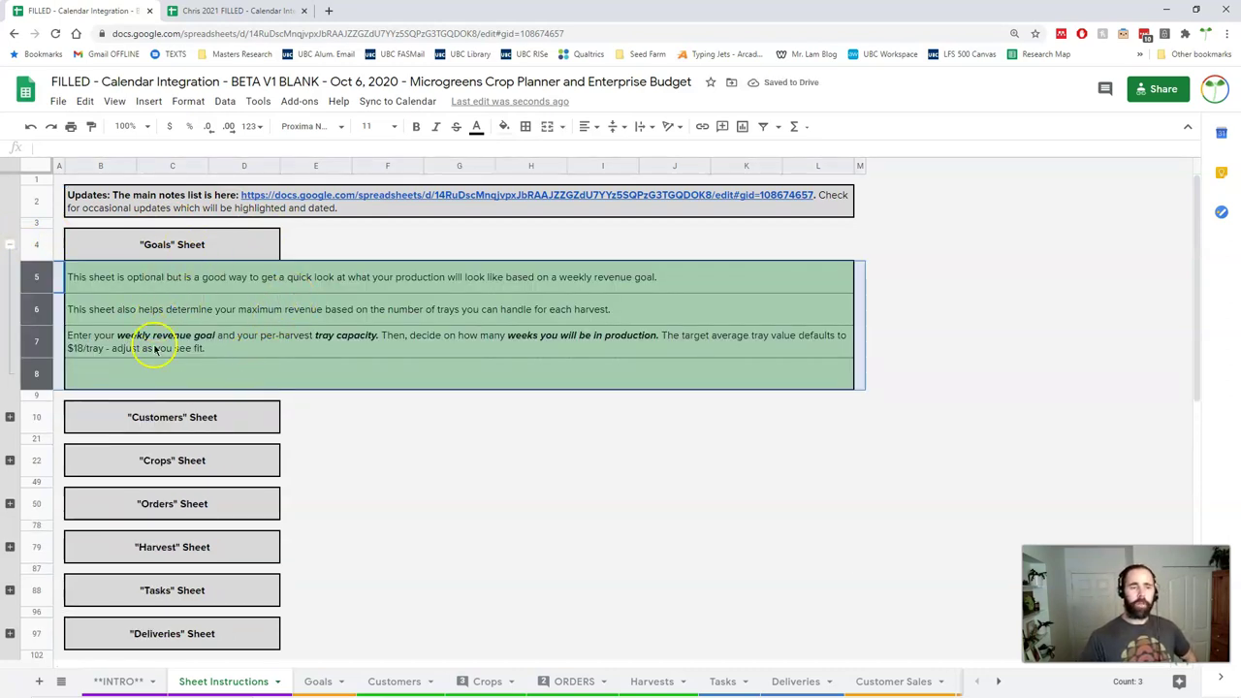
{"action": "left_click", "coordinate": [9, 460]}
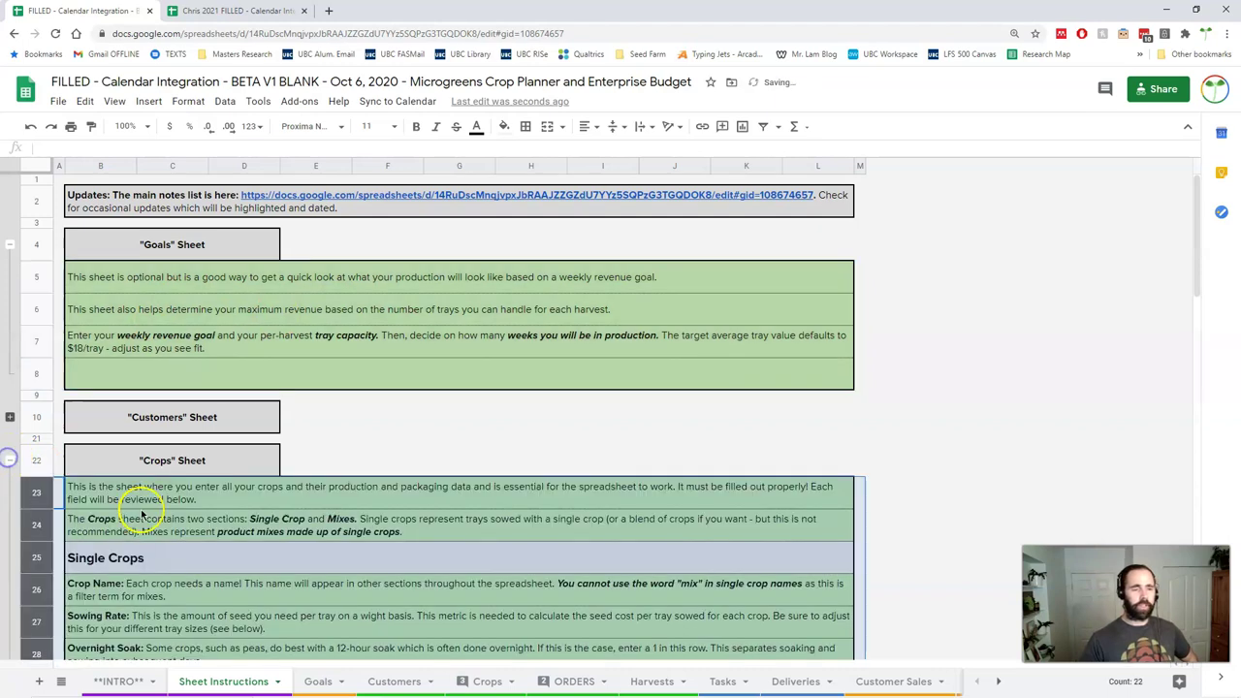
Scroll through the instructions, then collapse the Crops and Goals sections.
{"action": "scroll", "coordinate": [141, 514], "scroll_direction": "down", "scroll_amount": 3}
{"action": "scroll", "coordinate": [142, 513], "scroll_direction": "down", "scroll_amount": 3}
{"action": "scroll", "coordinate": [141, 514], "scroll_direction": "up", "scroll_amount": 5}
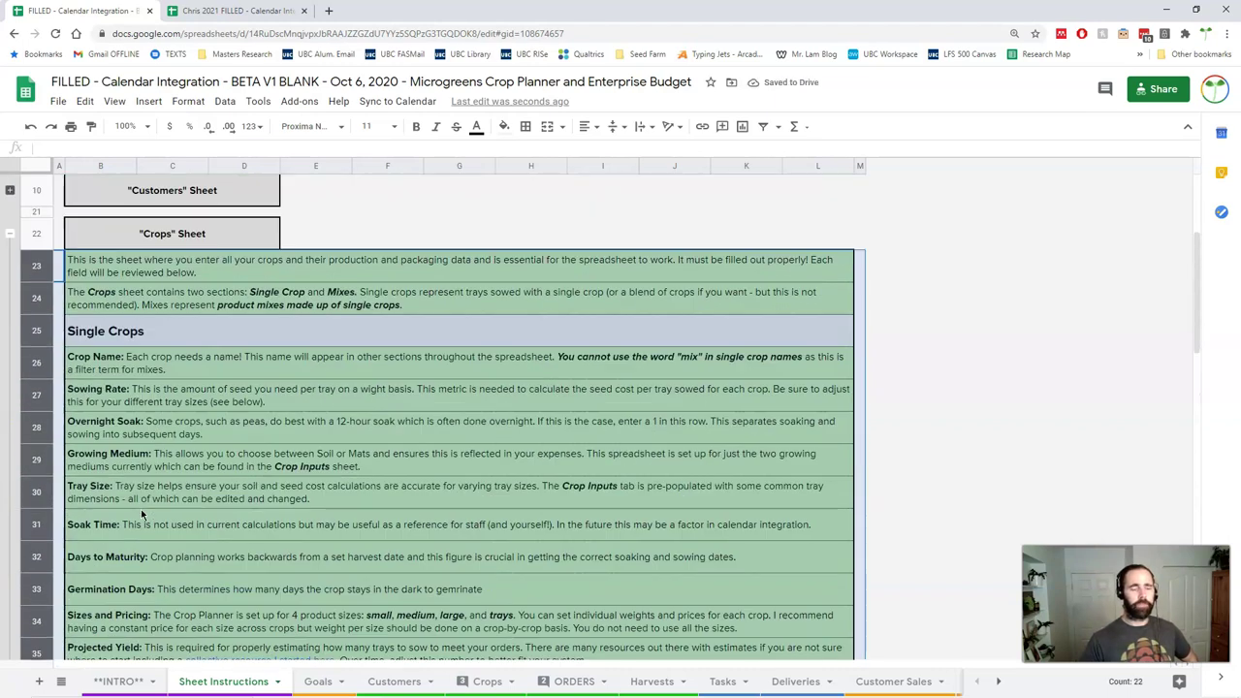
{"action": "scroll", "coordinate": [140, 509], "scroll_direction": "up", "scroll_amount": 1}
{"action": "left_click", "coordinate": [10, 450]}
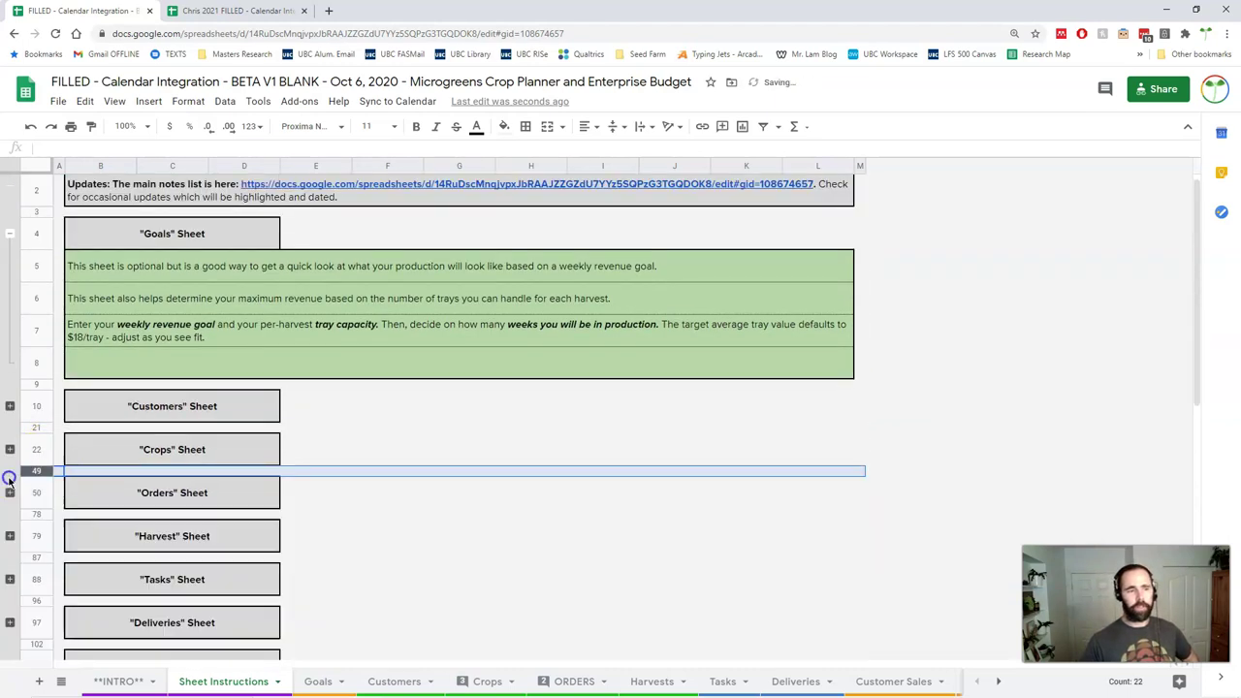
{"action": "left_click", "coordinate": [11, 315]}
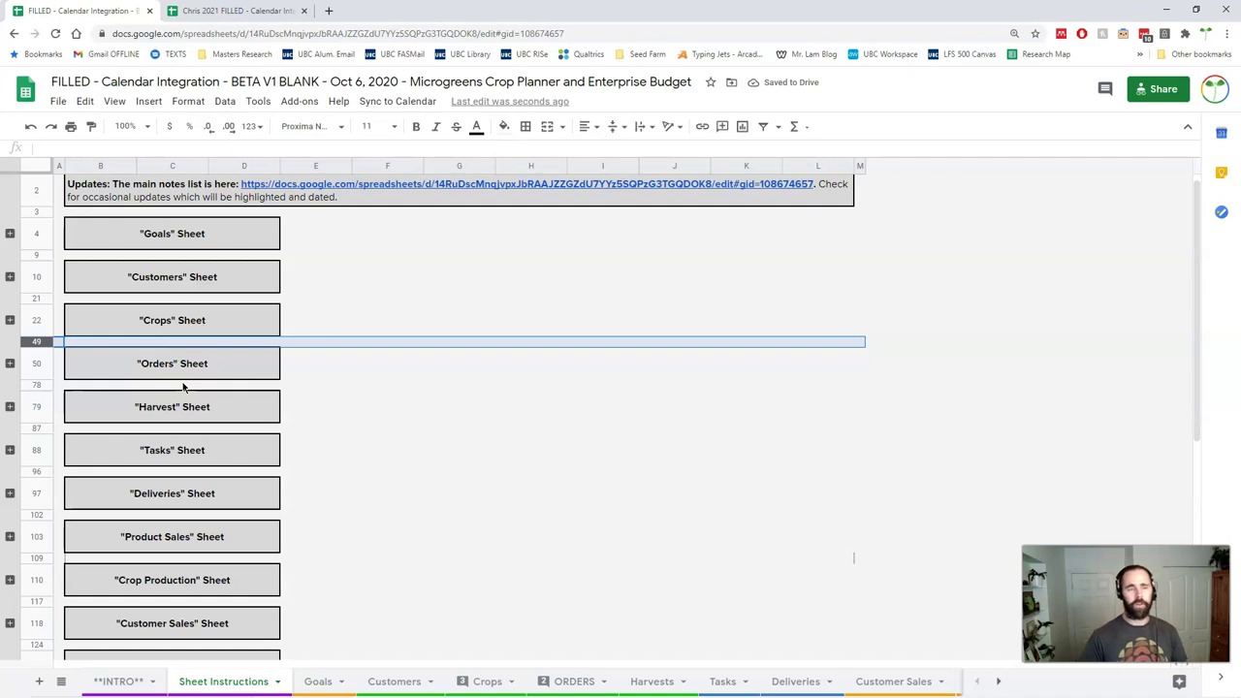
{"action": "left_click", "coordinate": [506, 184]}
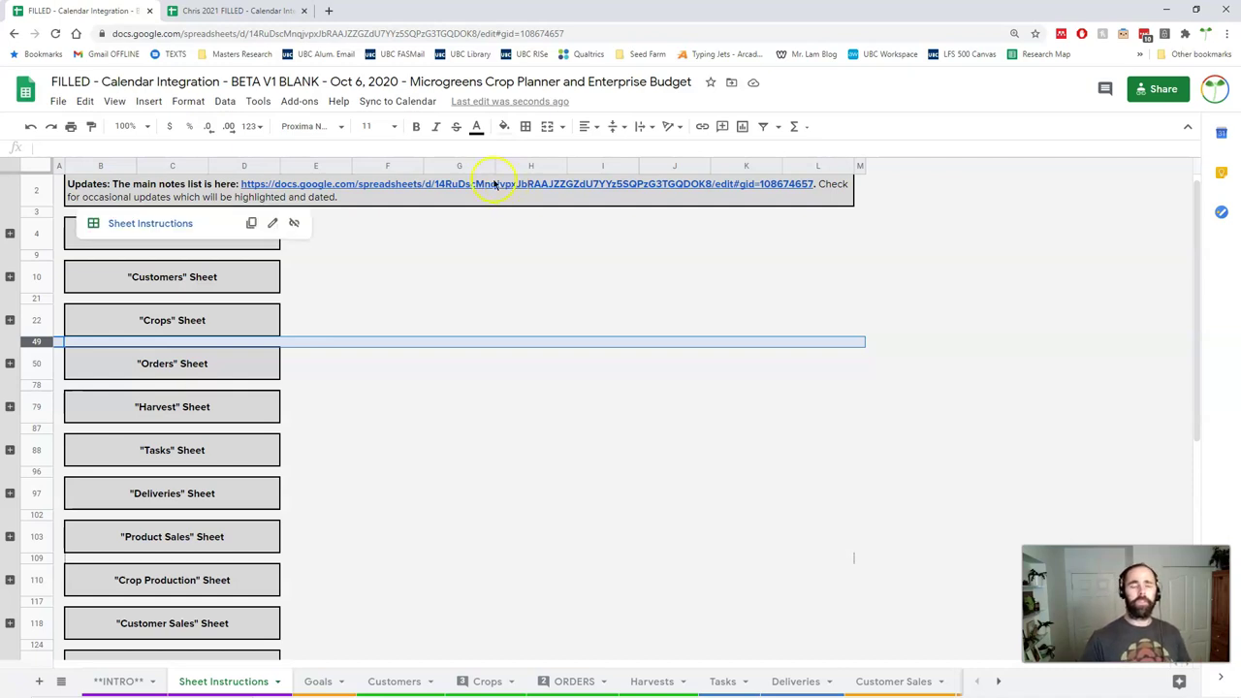